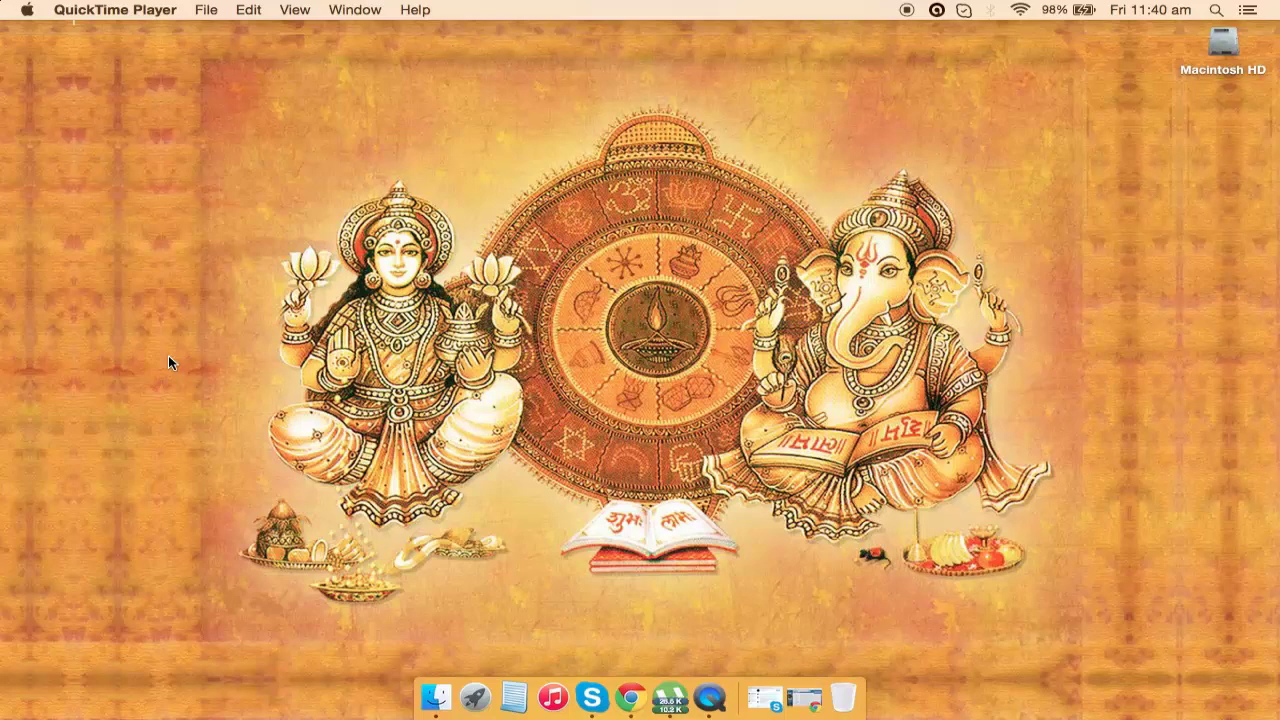
- Search Spotlight for 'disk utility' and launch the Disk Utility app
click(1216, 10)
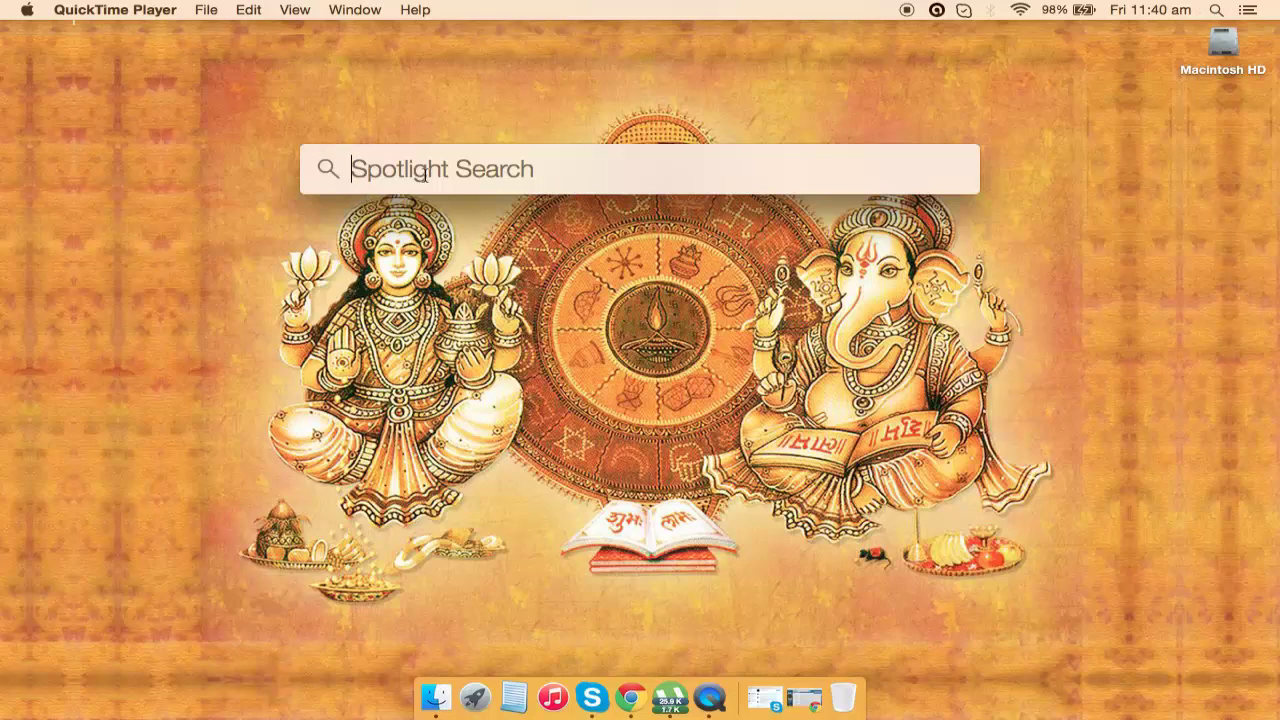
text(disk utility)
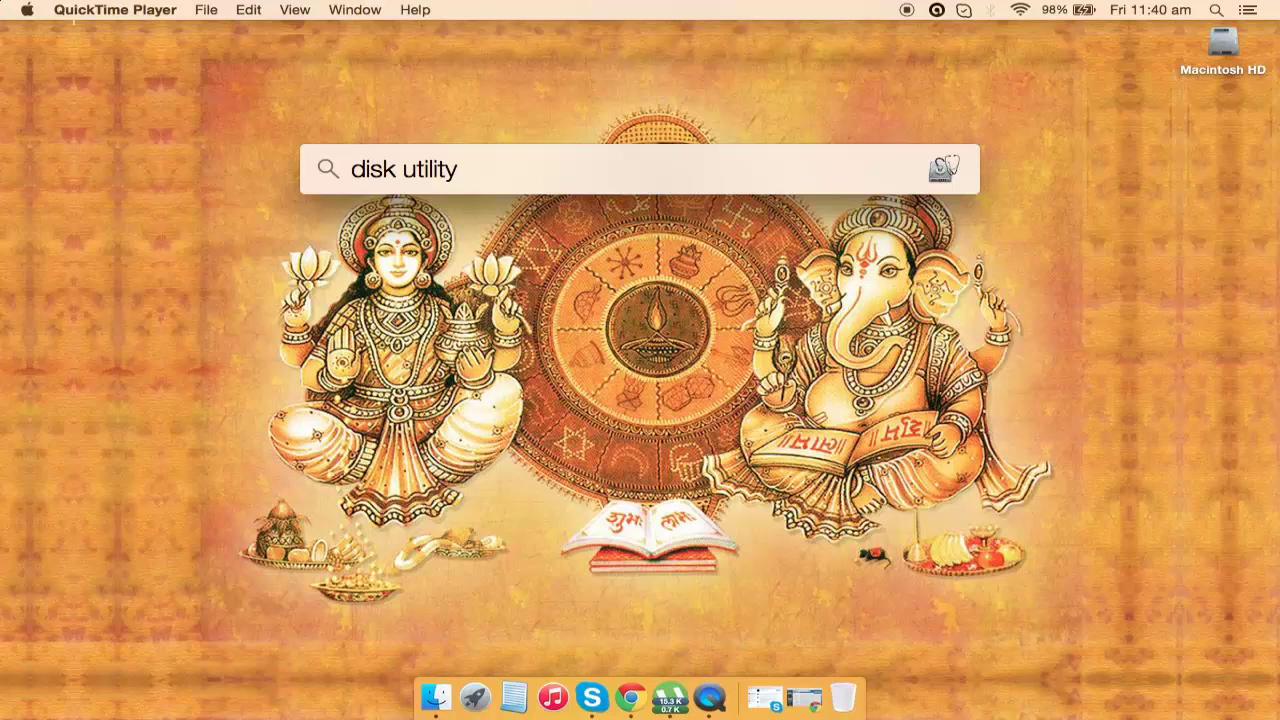
key(Return)
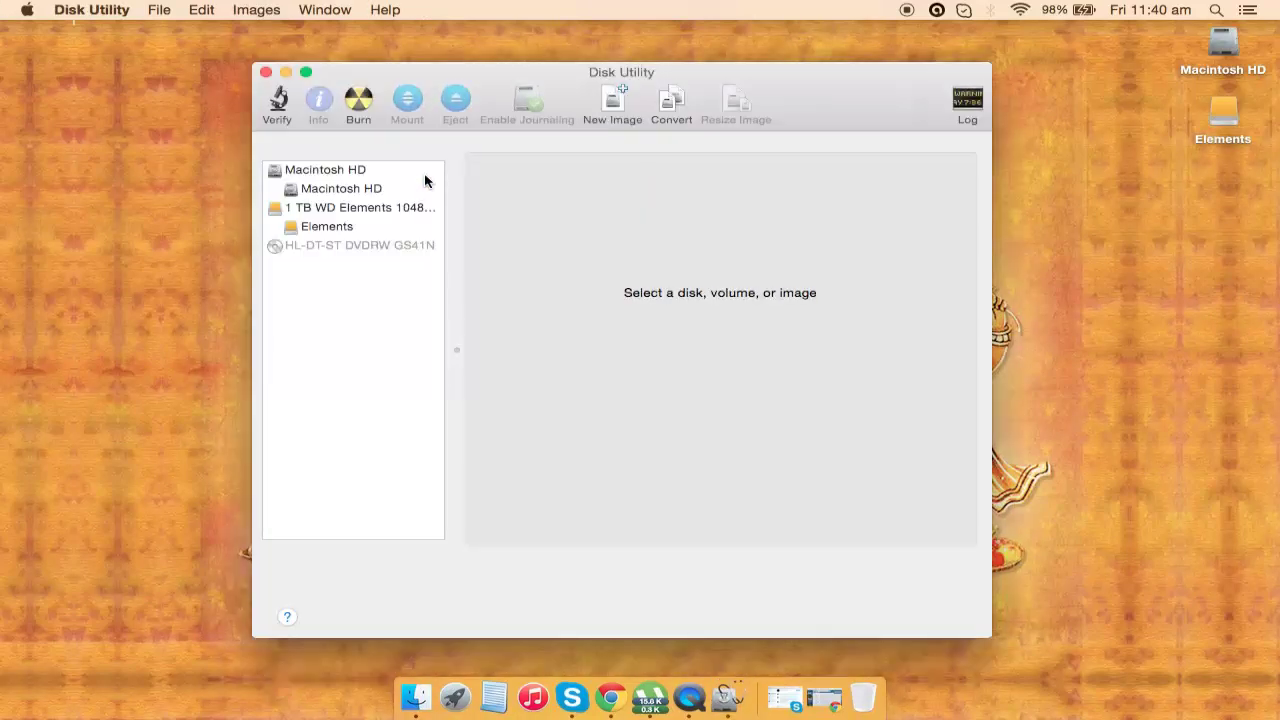
- Show the Partition settings for the 1 TB WD Elements drive
click(360, 210)
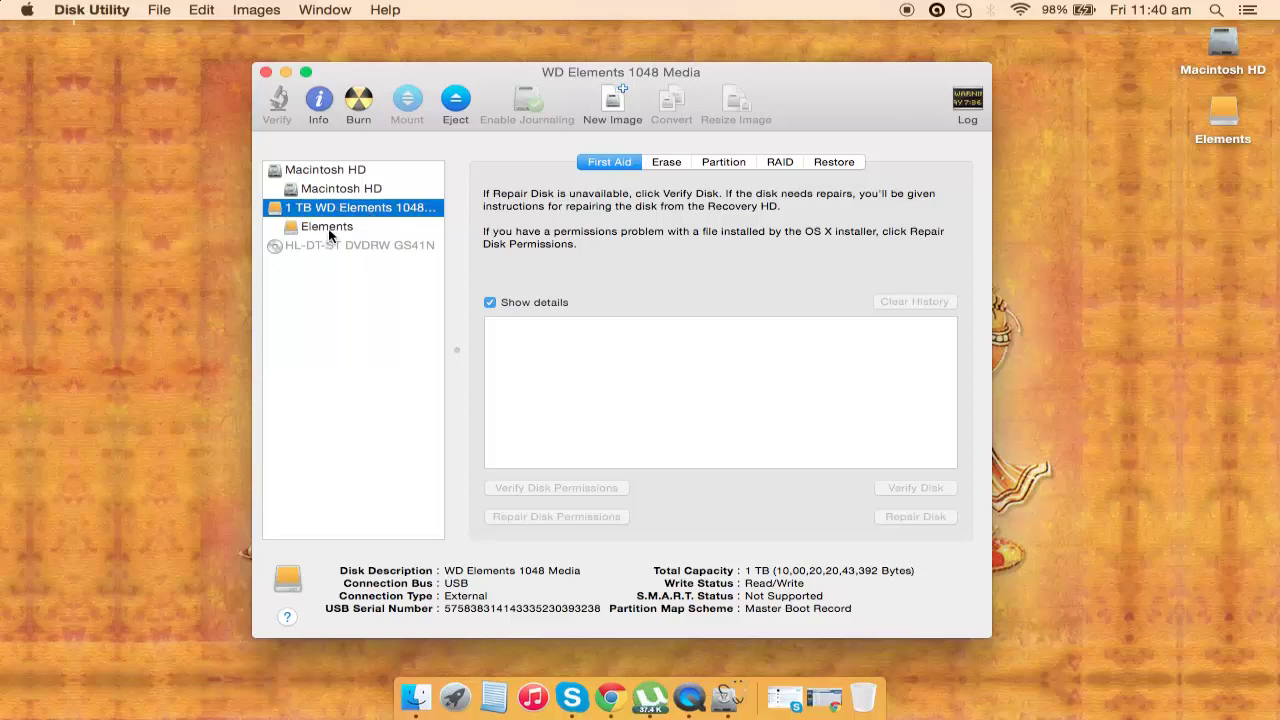
click(722, 163)
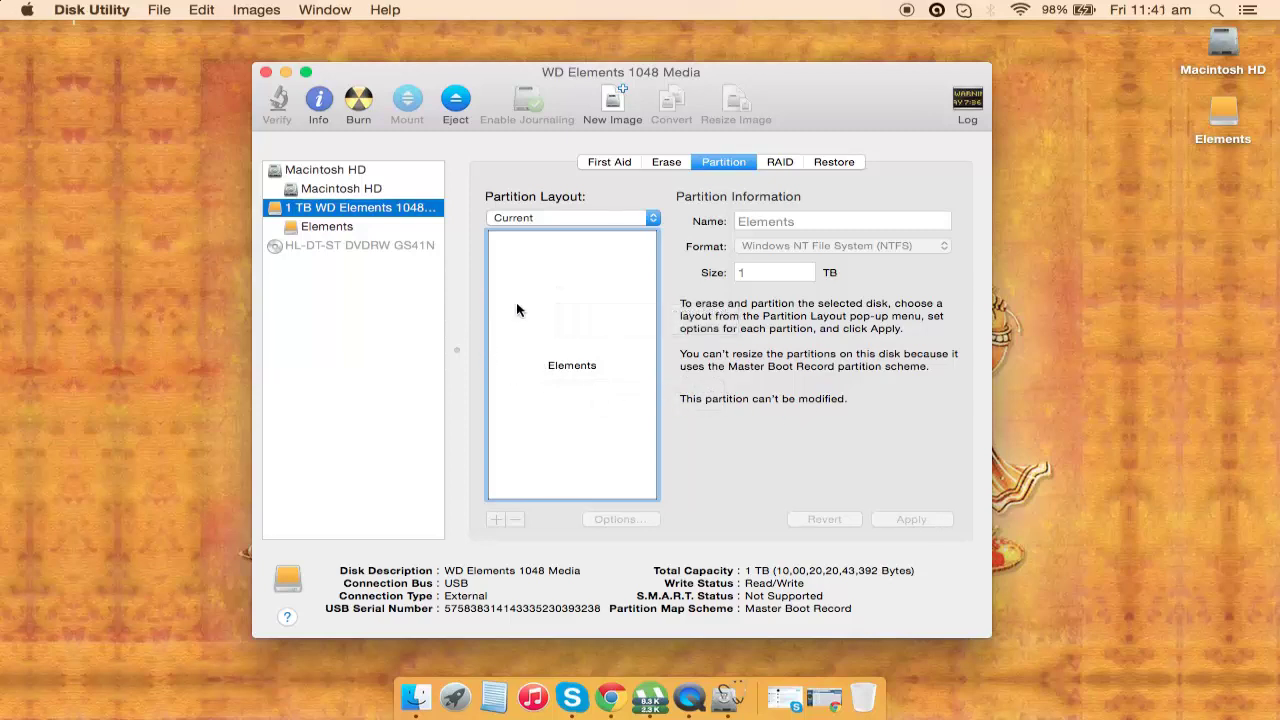
click(652, 219)
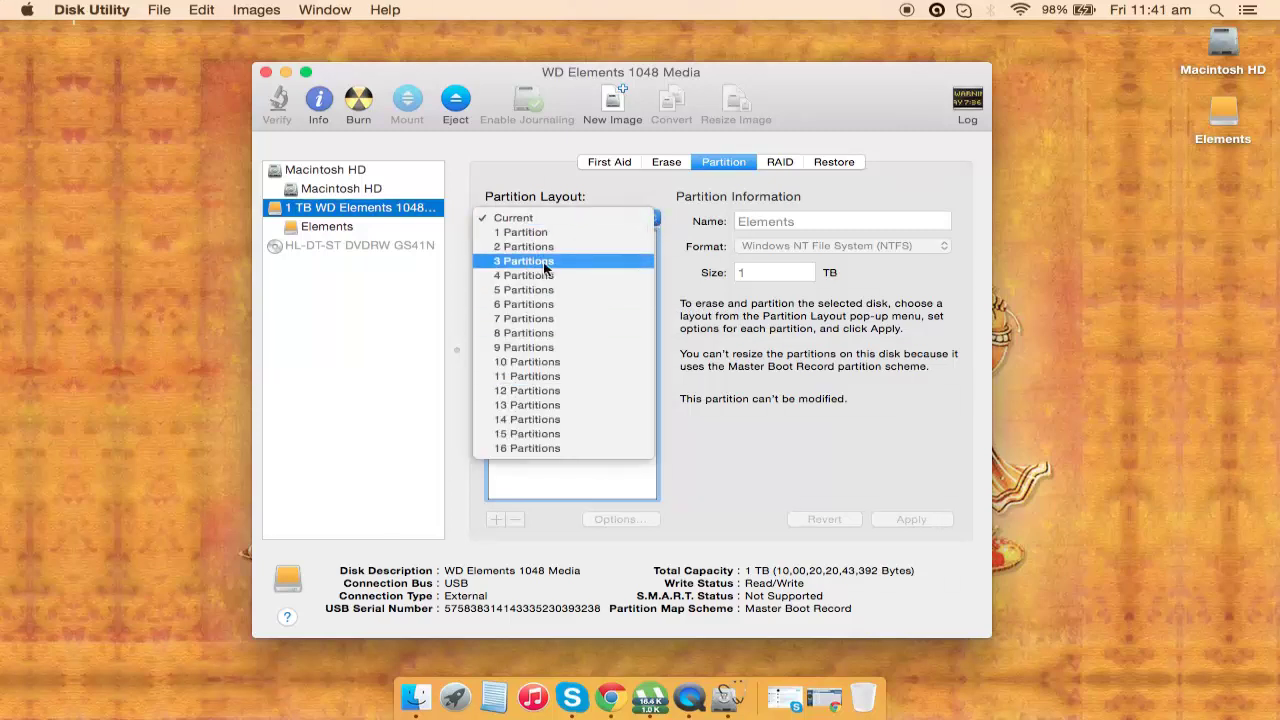
click(714, 450)
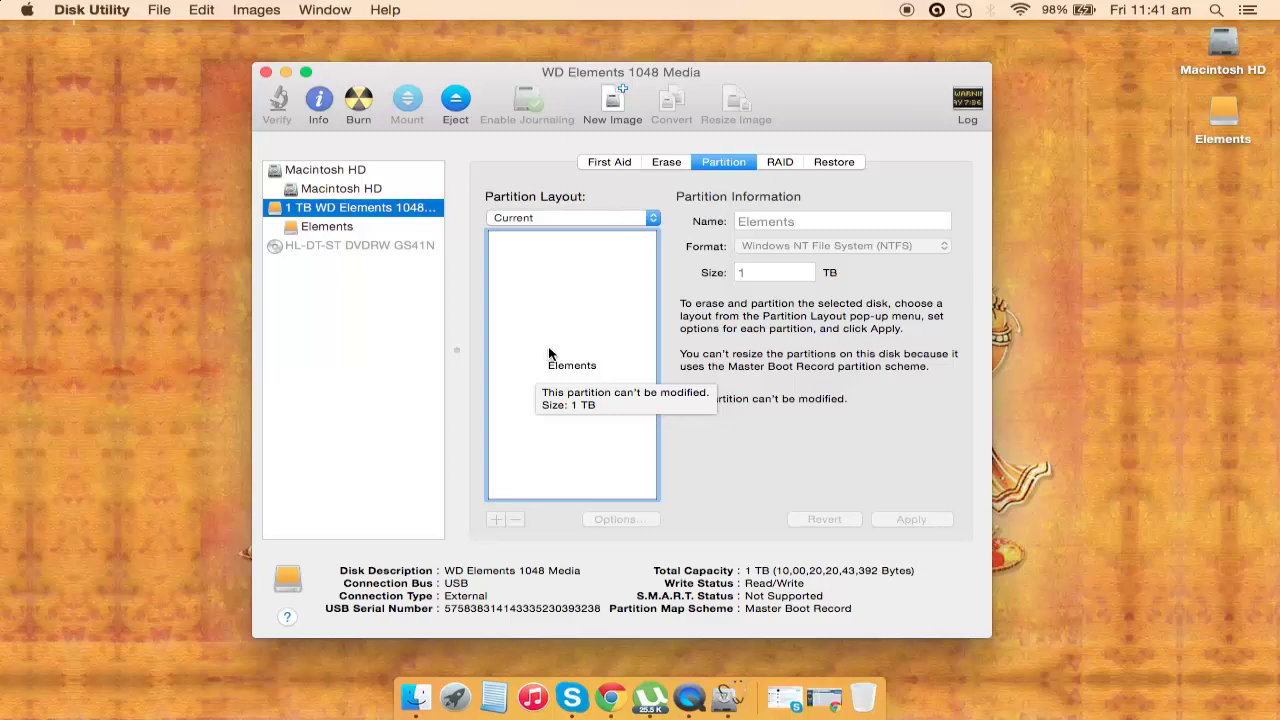
click(591, 218)
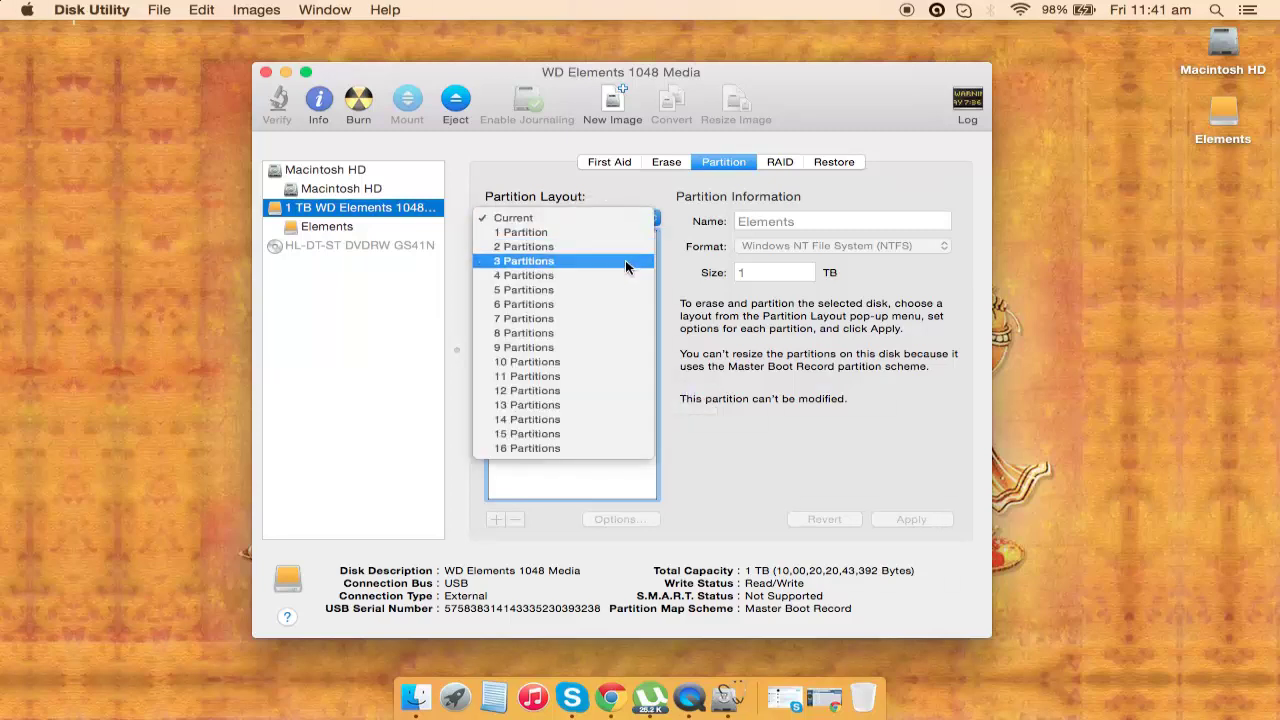
click(737, 451)
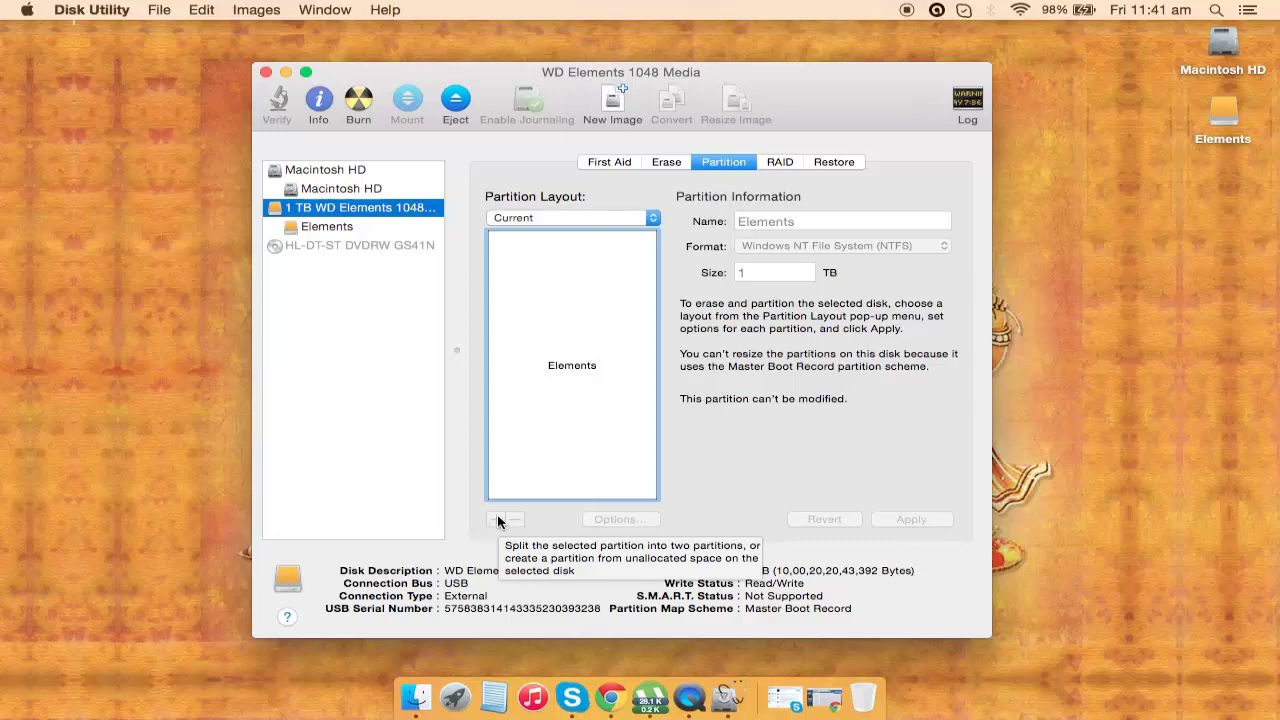
- Choose a 2-partition layout and rename the first partition, UNTITLED 1, to MAC
click(627, 219)
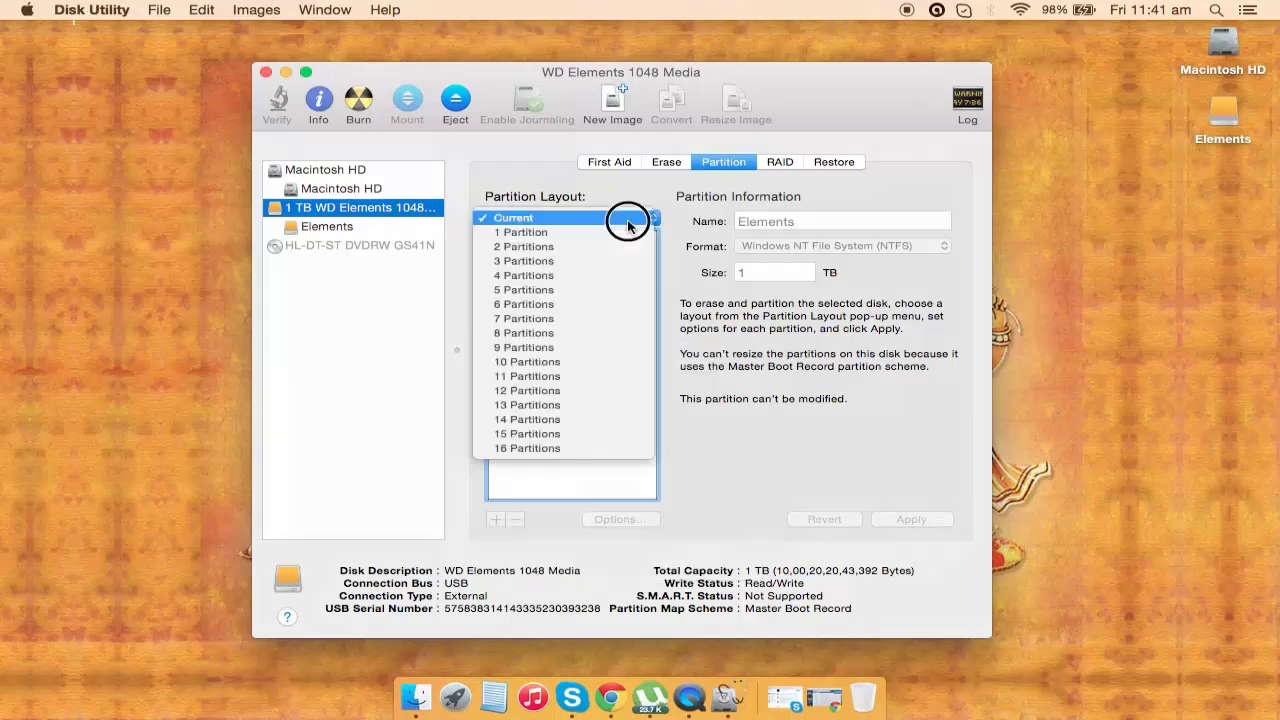
click(558, 249)
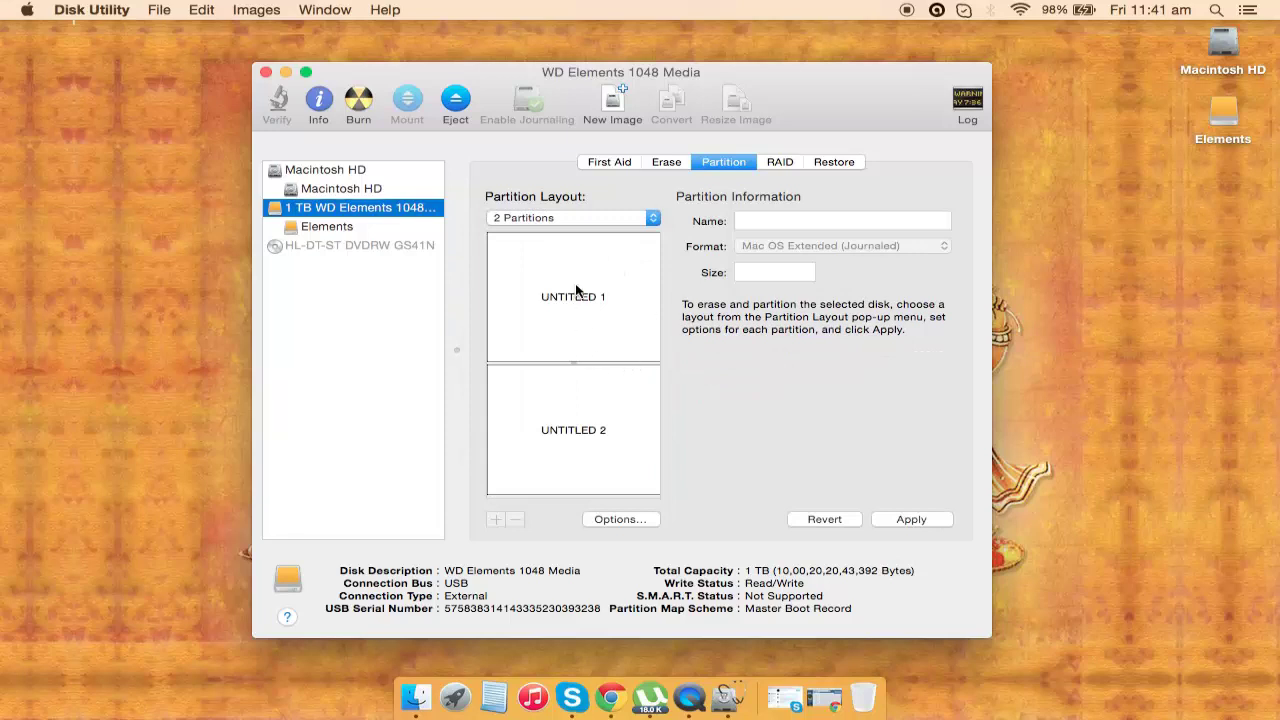
click(612, 282)
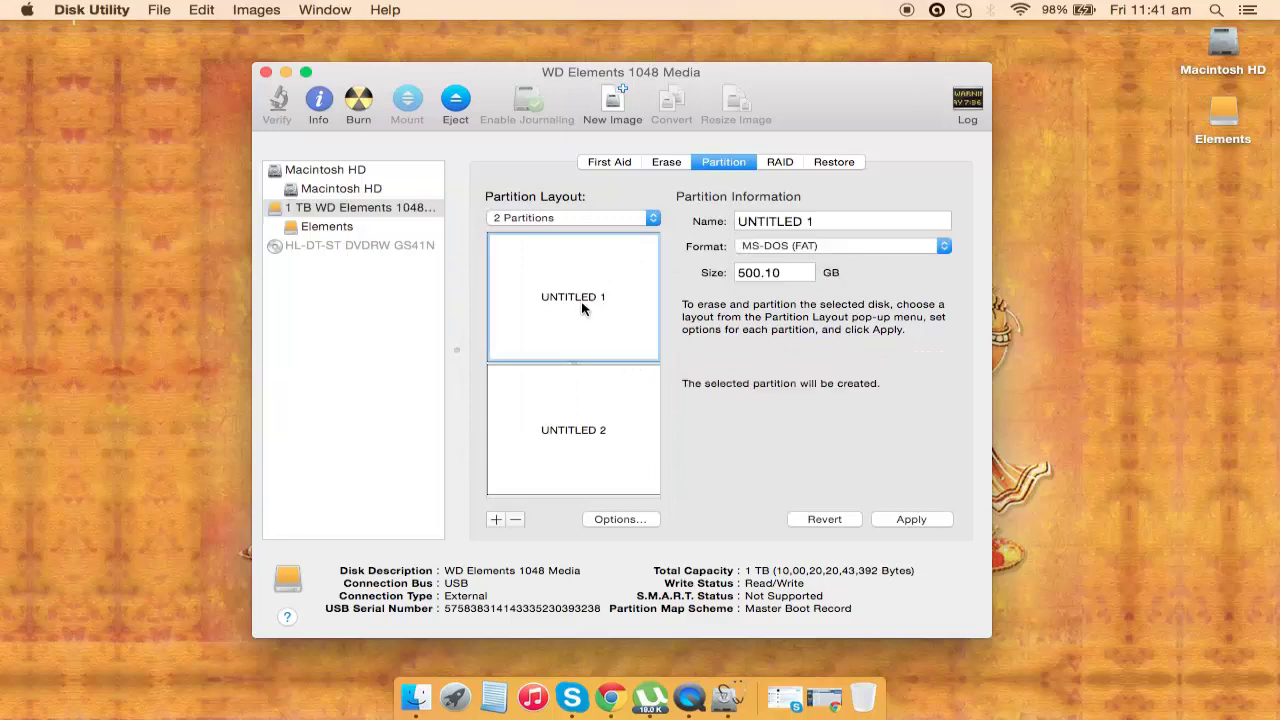
drag(818, 221, 734, 222)
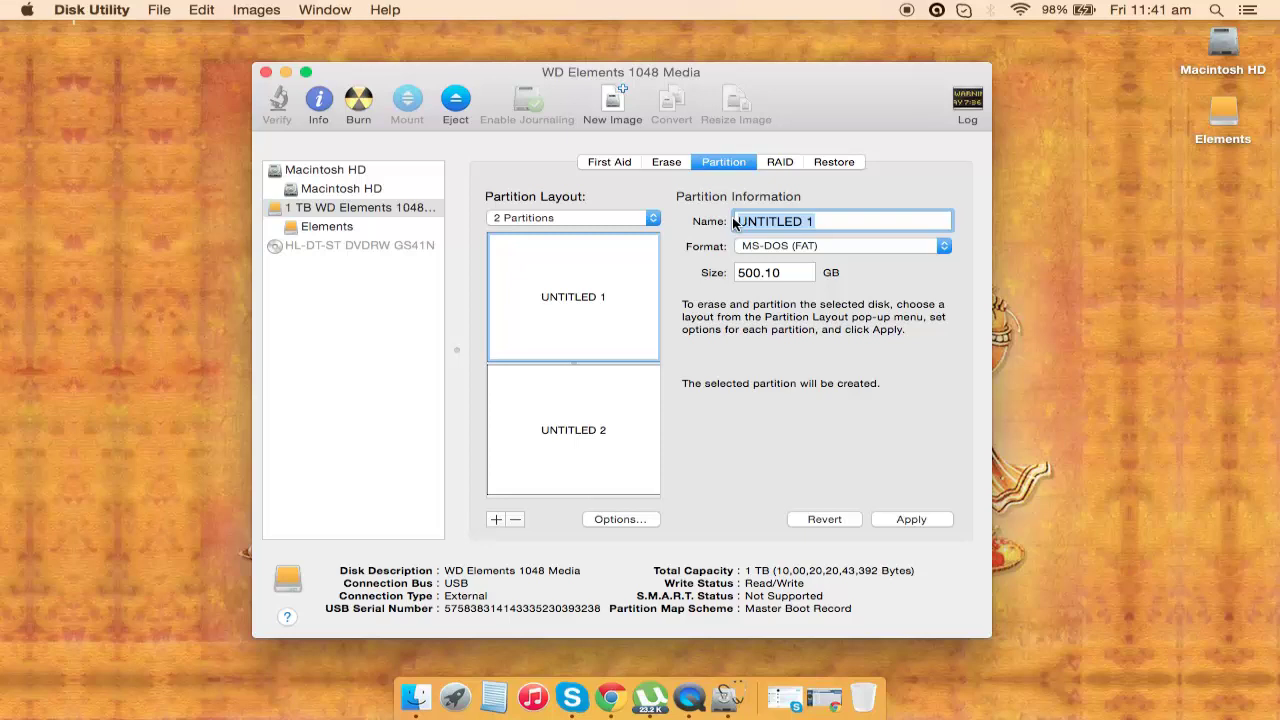
text(MAC)
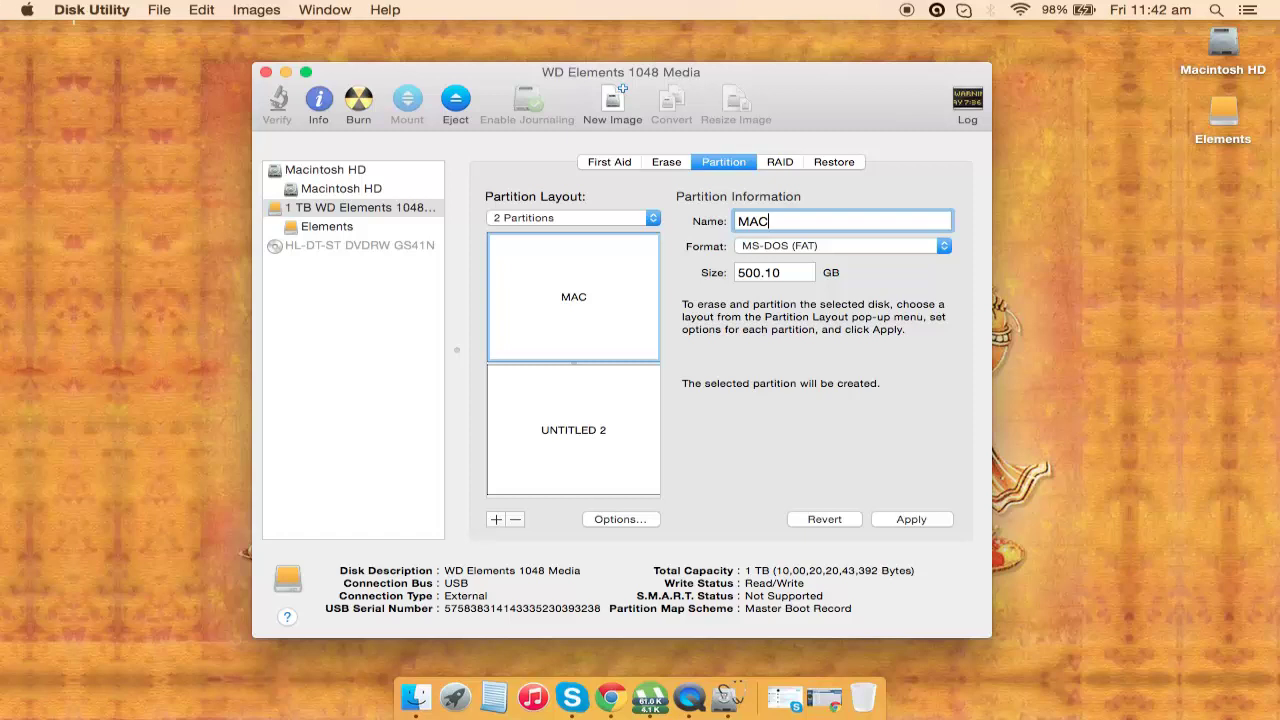
- Adjust the MAC partition's size value and format it as Mac OS Extended (Journaled)
click(785, 272)
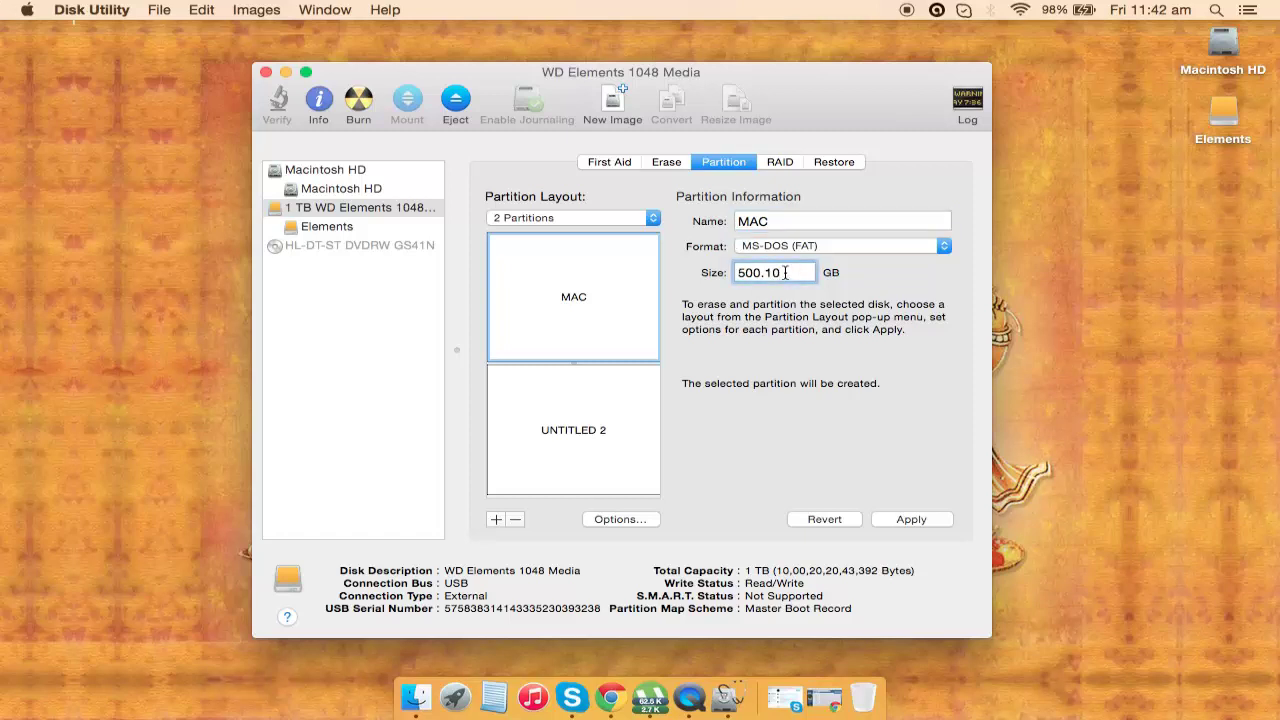
key(BackSpace)
key(BackSpace)
key(BackSpace)
click(857, 250)
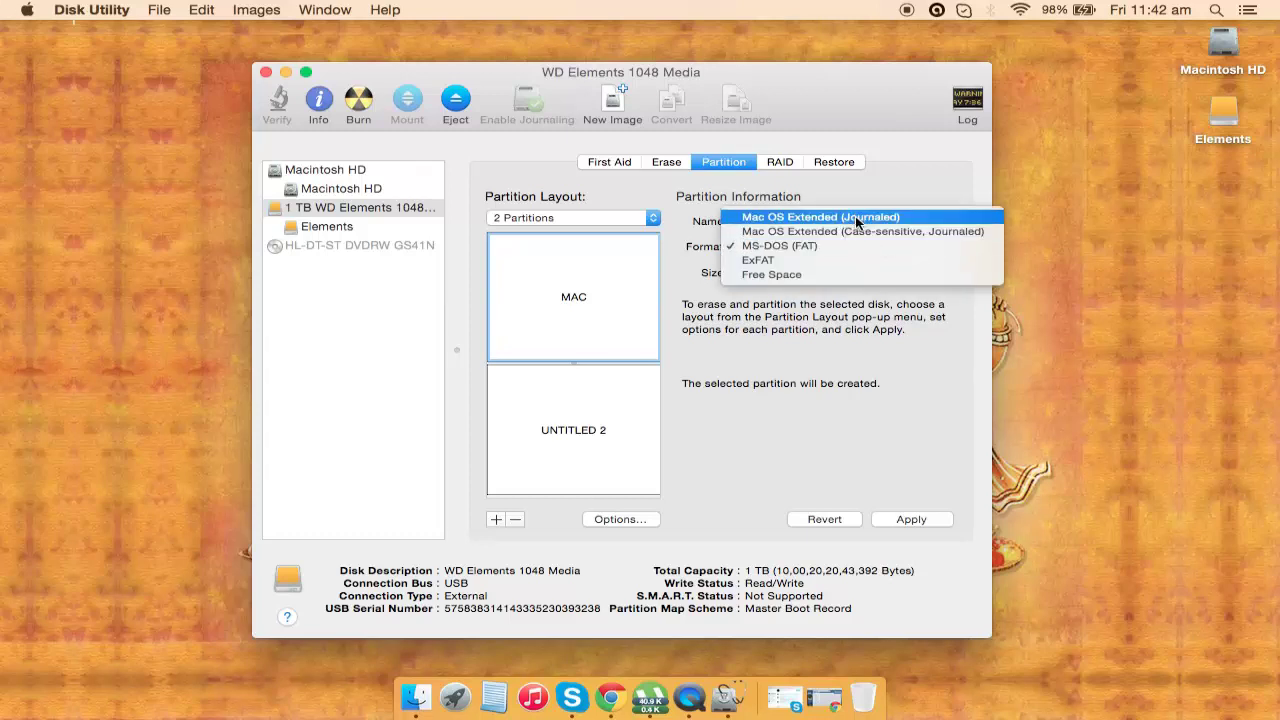
click(857, 222)
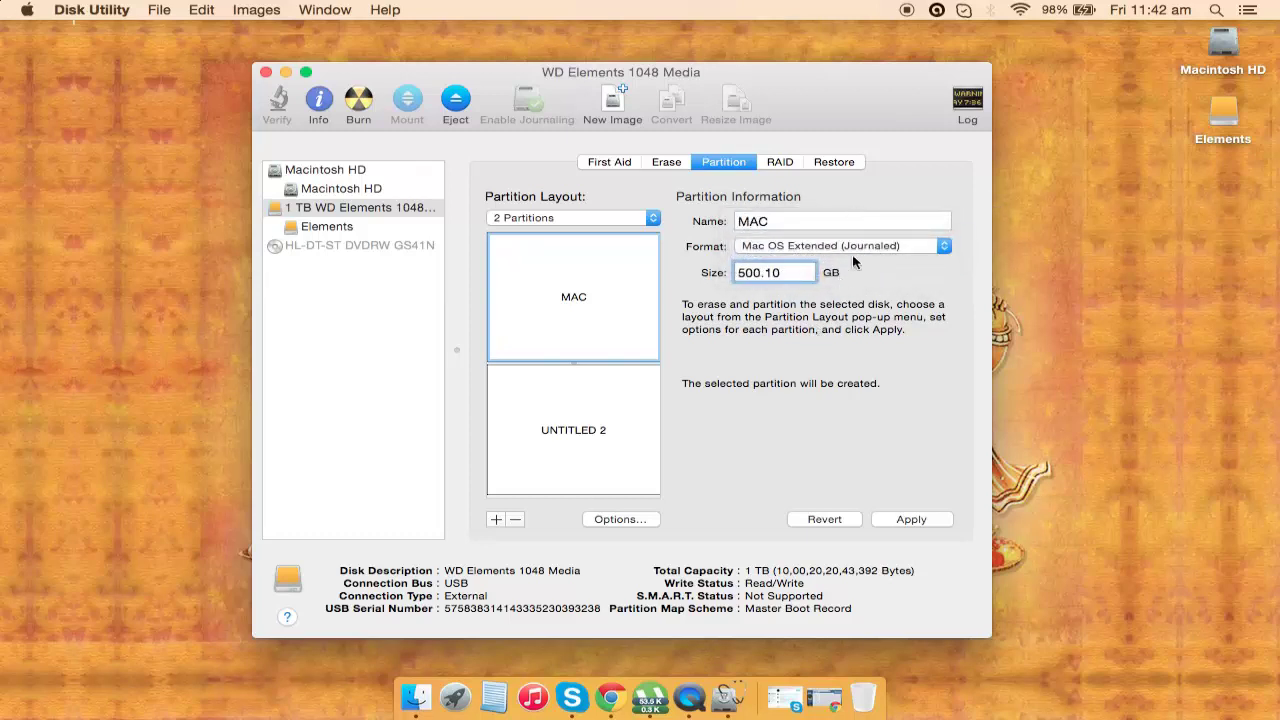
click(850, 250)
click(843, 322)
- Rename UNTITLED 2 to WINDOWS and keep its format as MS-DOS (FAT)
click(612, 420)
click(837, 217)
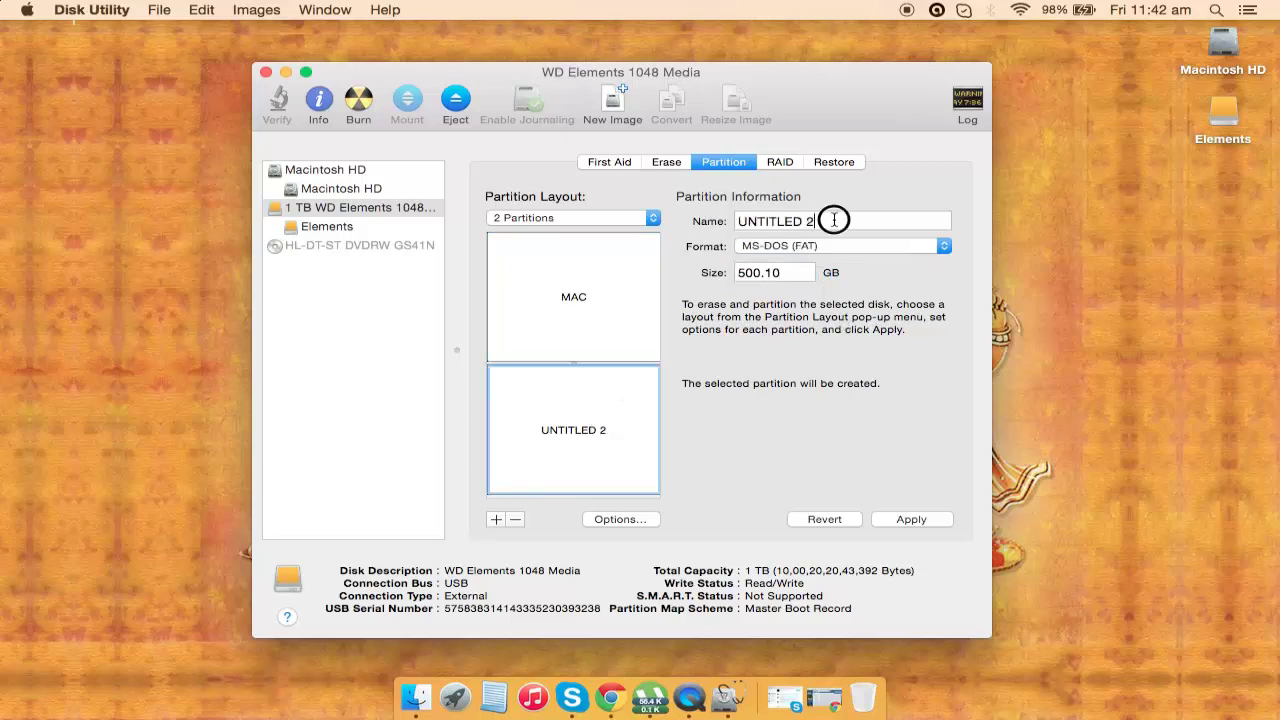
drag(820, 217, 731, 217)
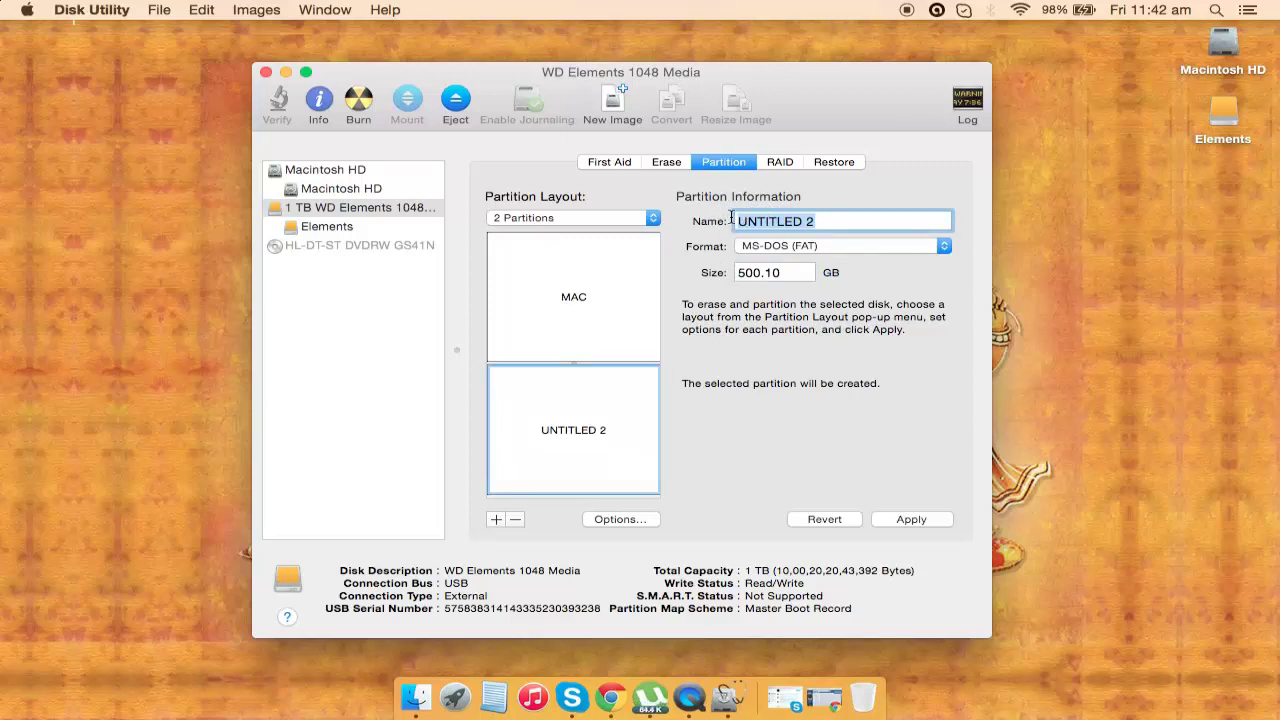
text(WIND)
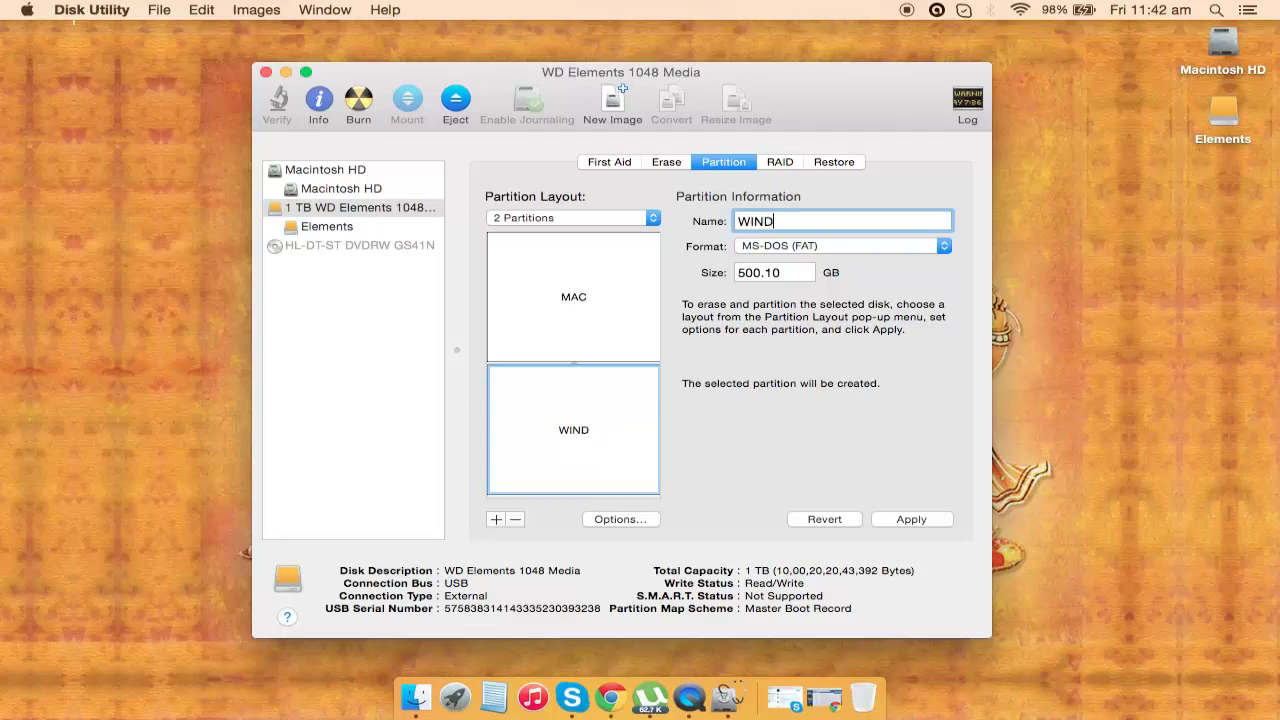
text(OWS)
click(864, 246)
click(832, 247)
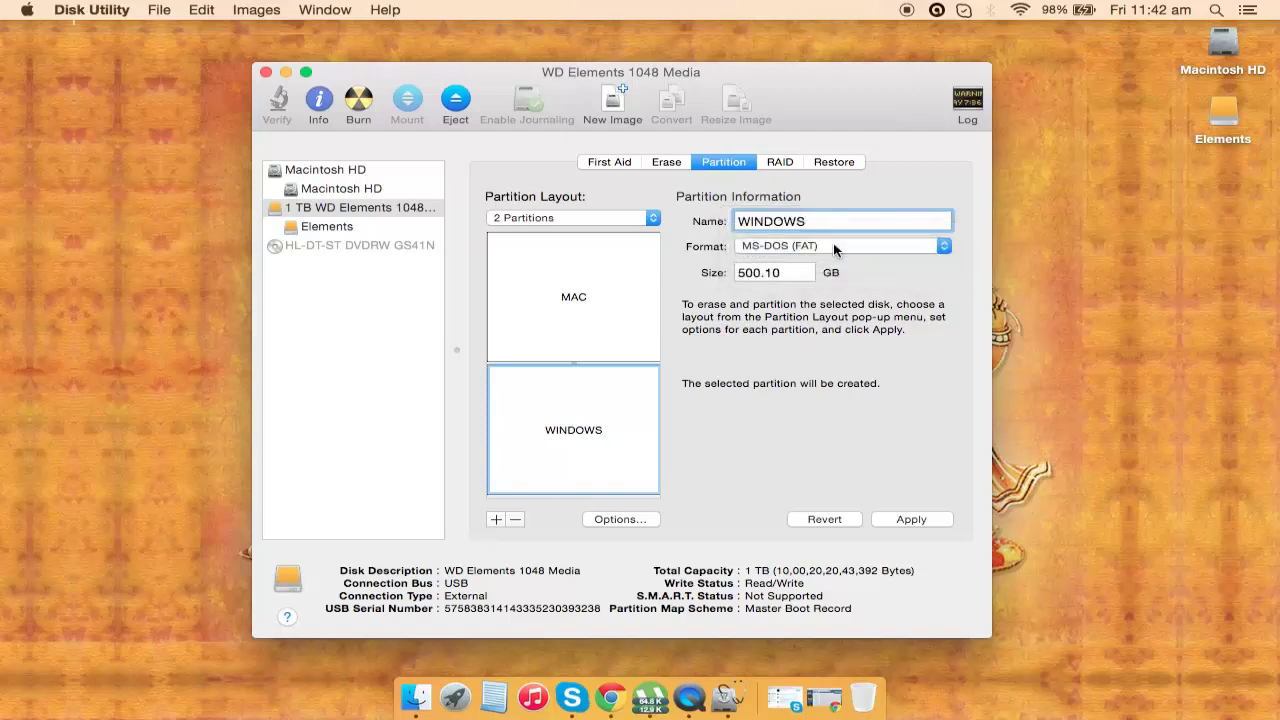
click(815, 246)
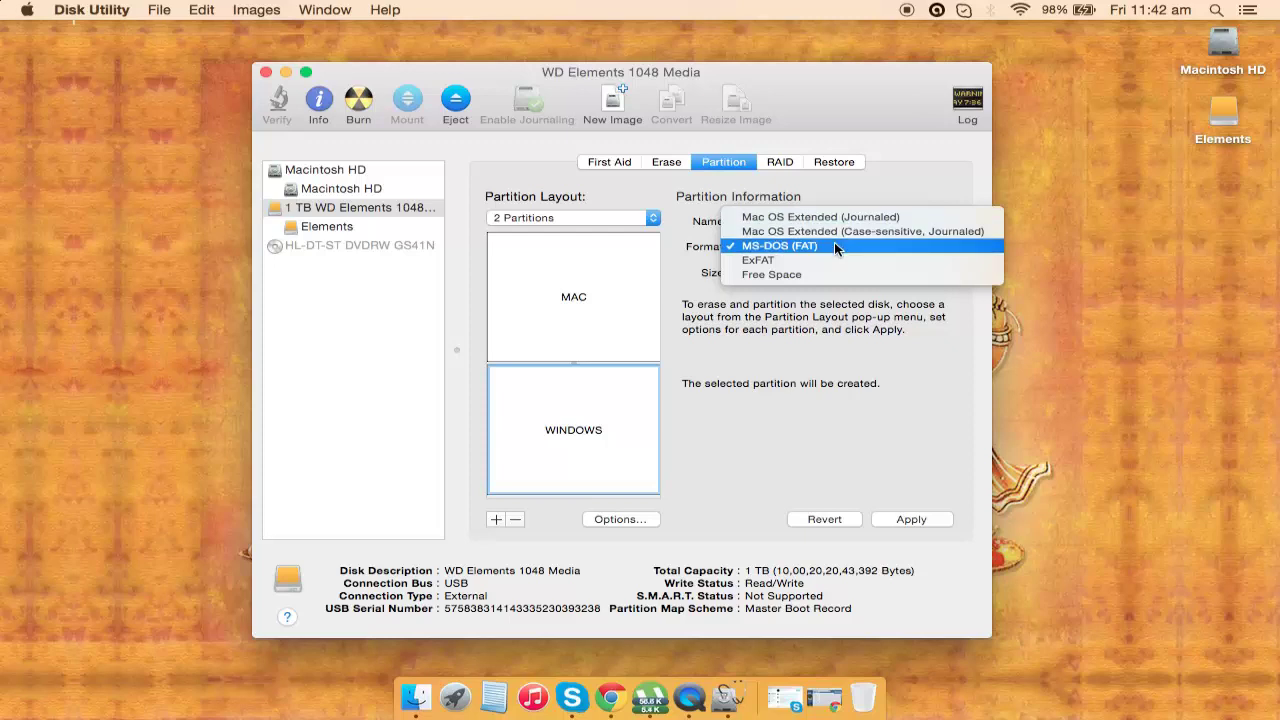
click(837, 249)
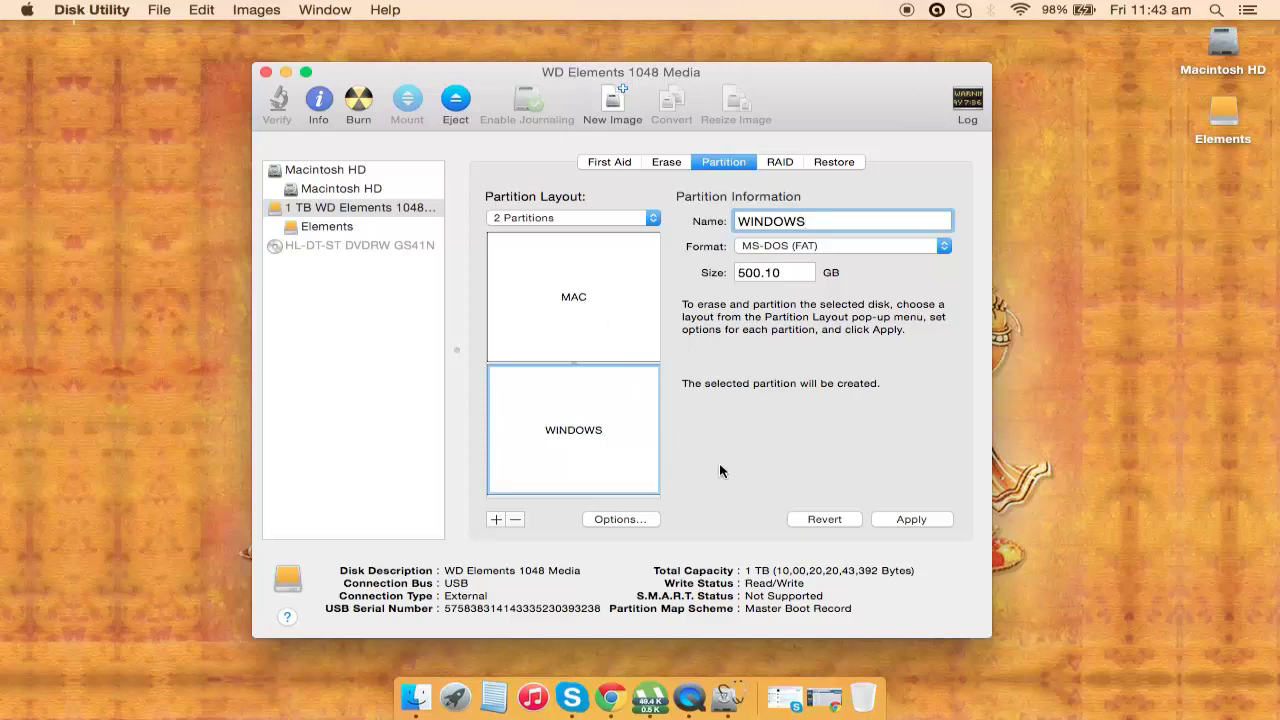
- Apply and confirm repartitioning the WD Elements drive into MAC and WINDOWS
click(912, 521)
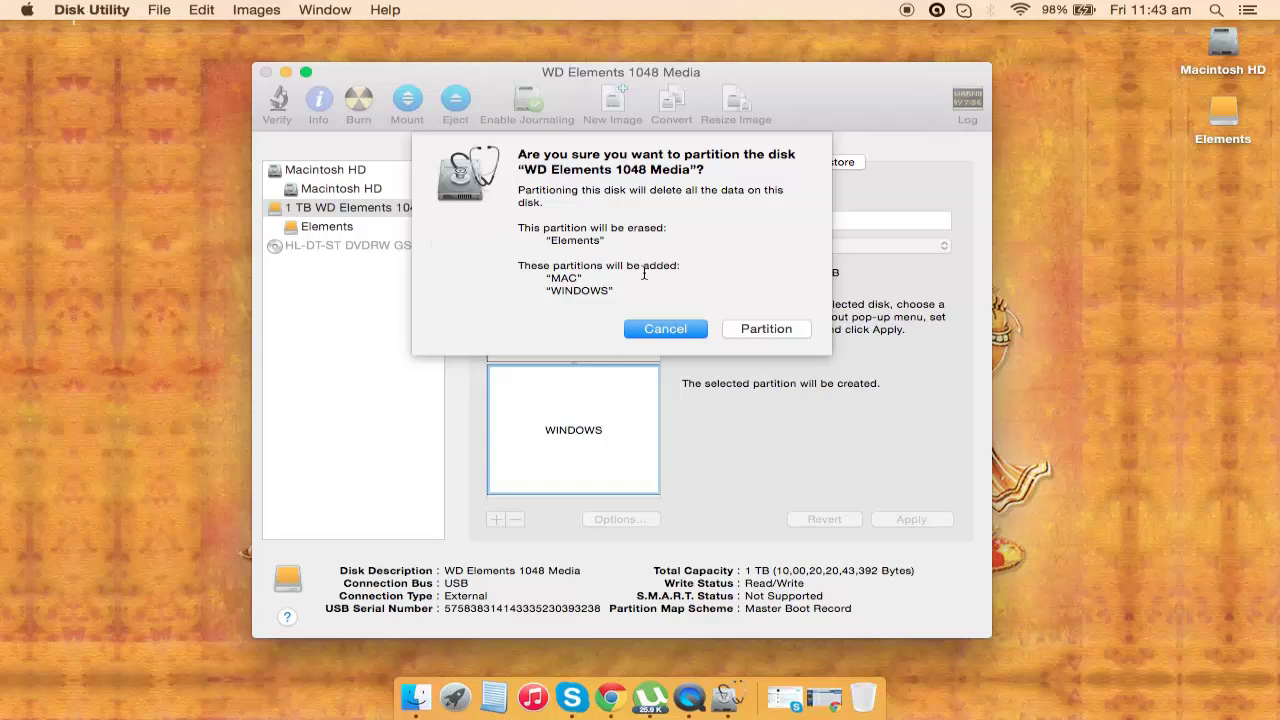
click(782, 332)
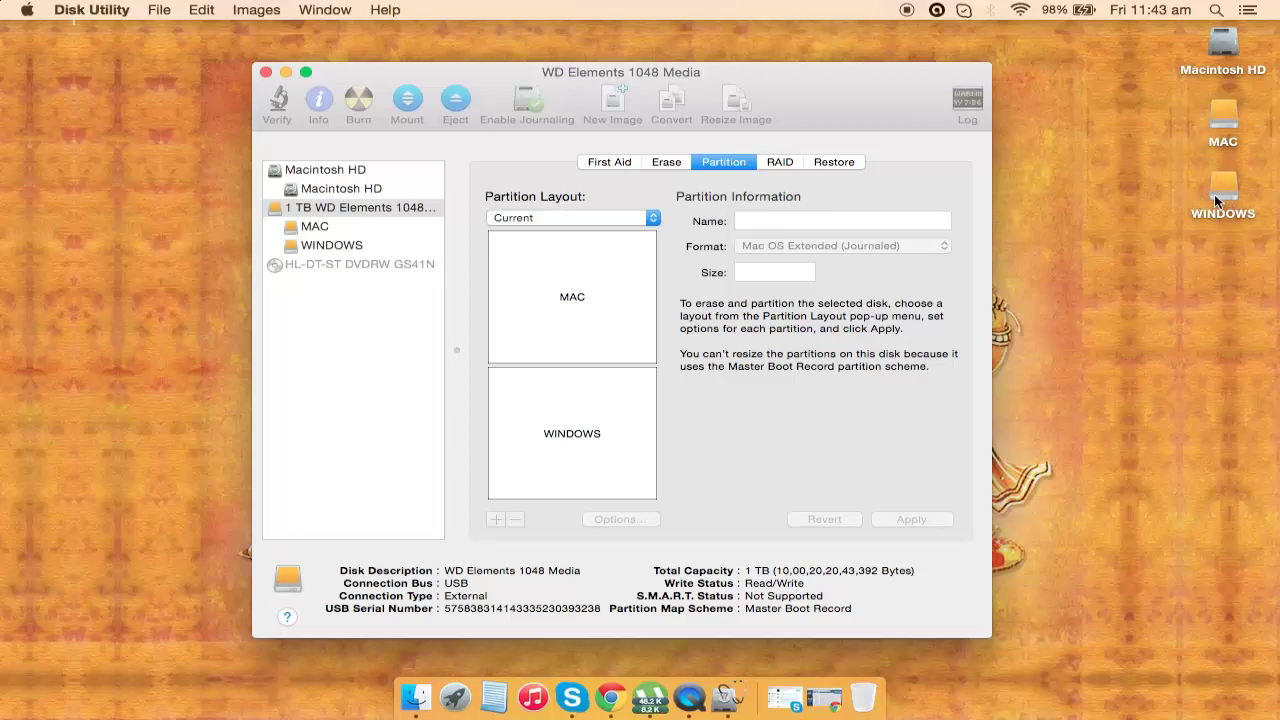
- Close the Disk Utility window
click(266, 74)
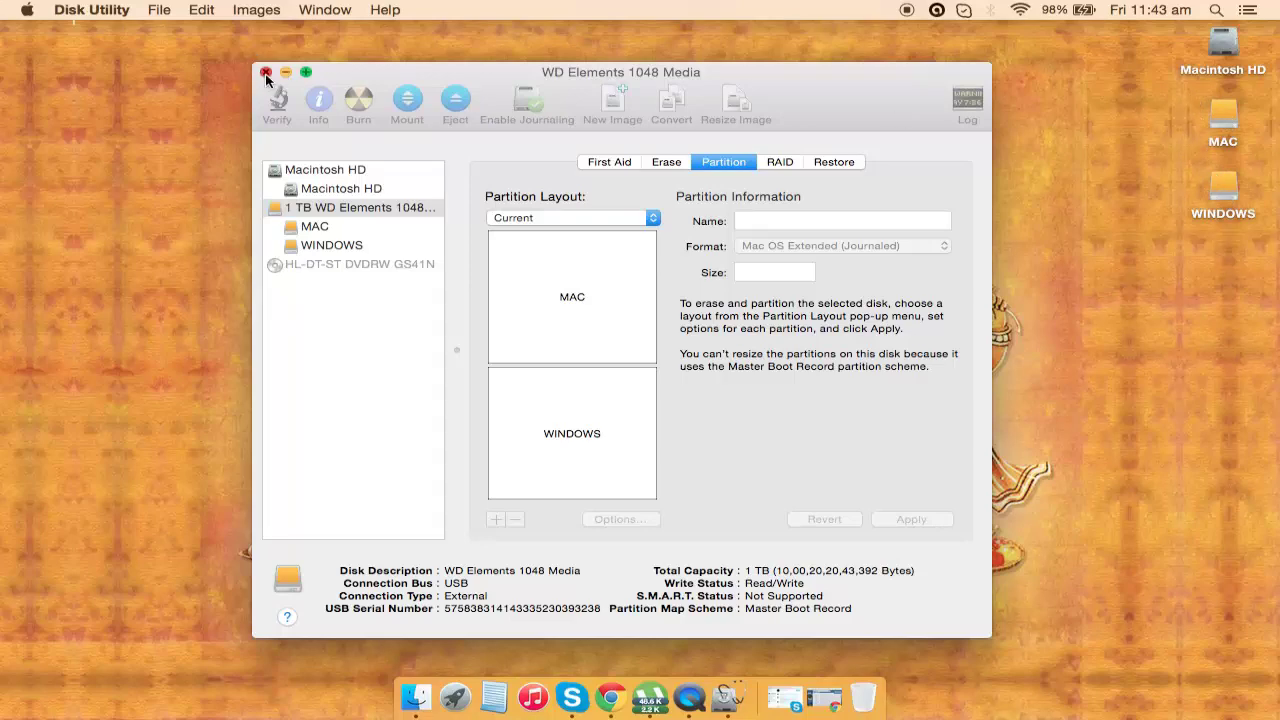